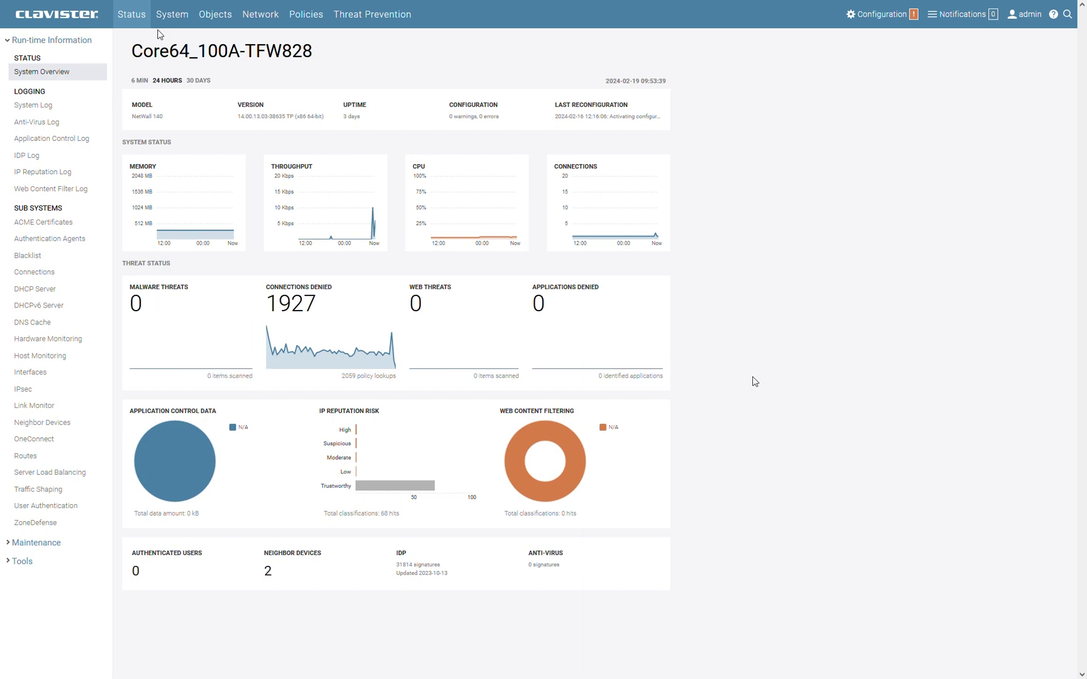
# Open the System section to reach the device Name settings page.
pyautogui.click(174, 20)
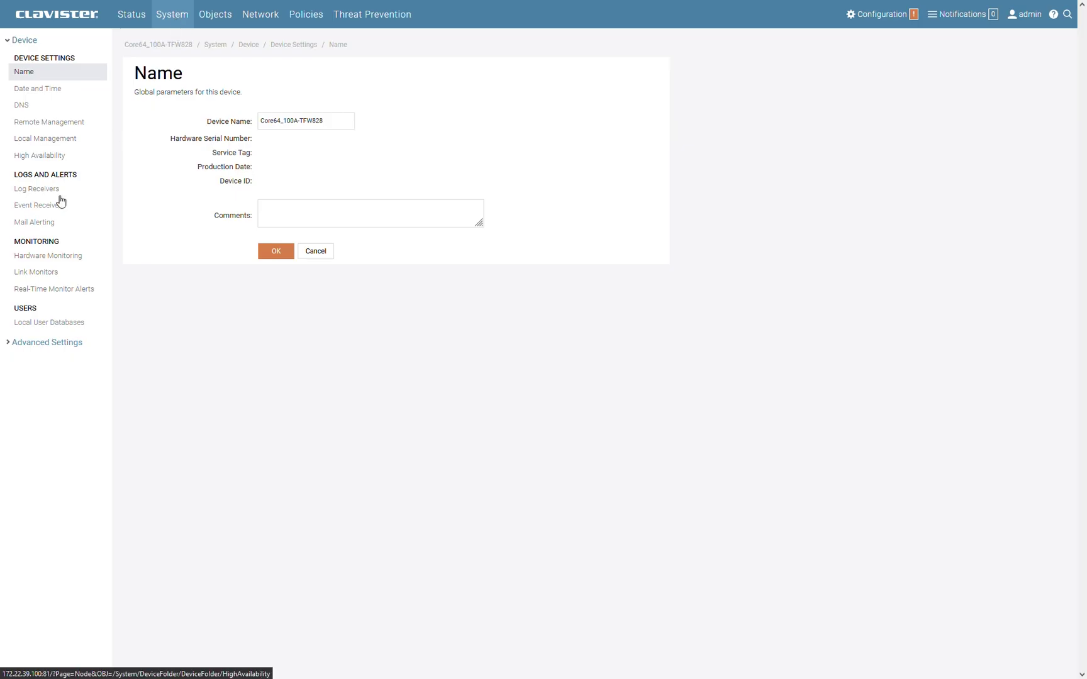
# Set the WebUI HTTP port to 81 in Remote Management advanced settings and save.
pyautogui.click(49, 124)
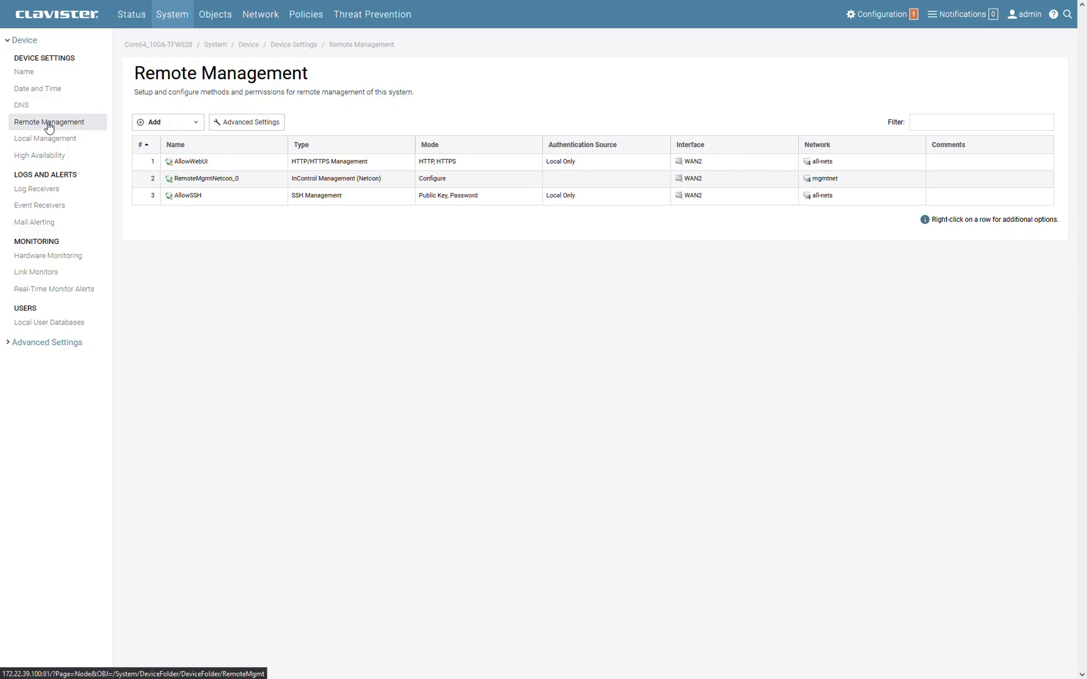
pyautogui.click(246, 124)
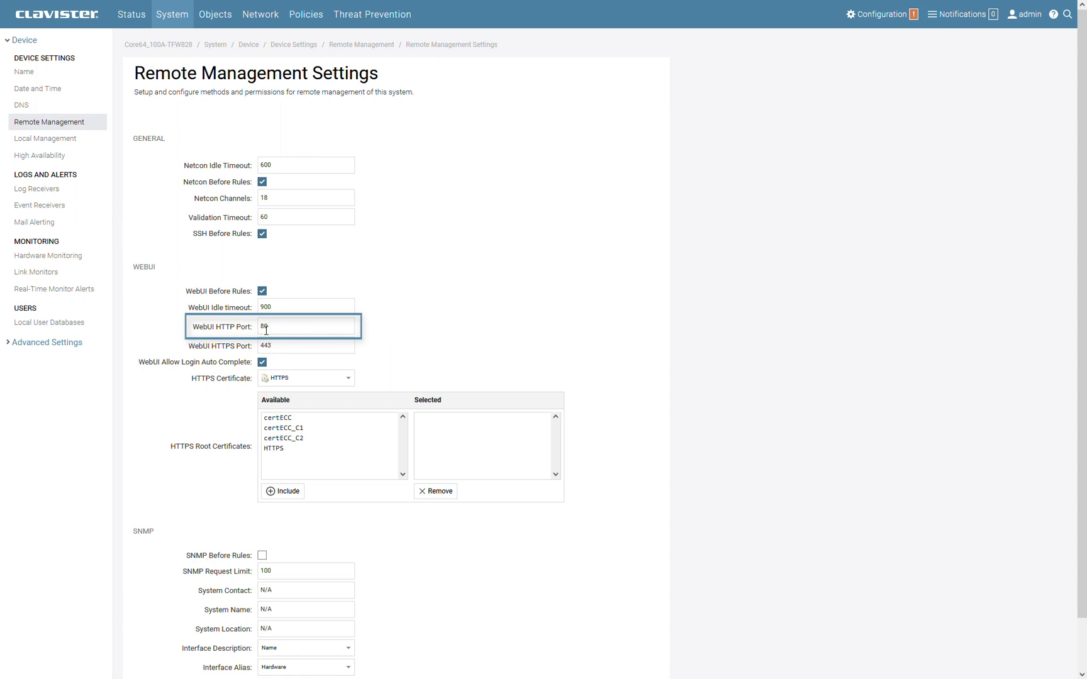
pyautogui.click(289, 328)
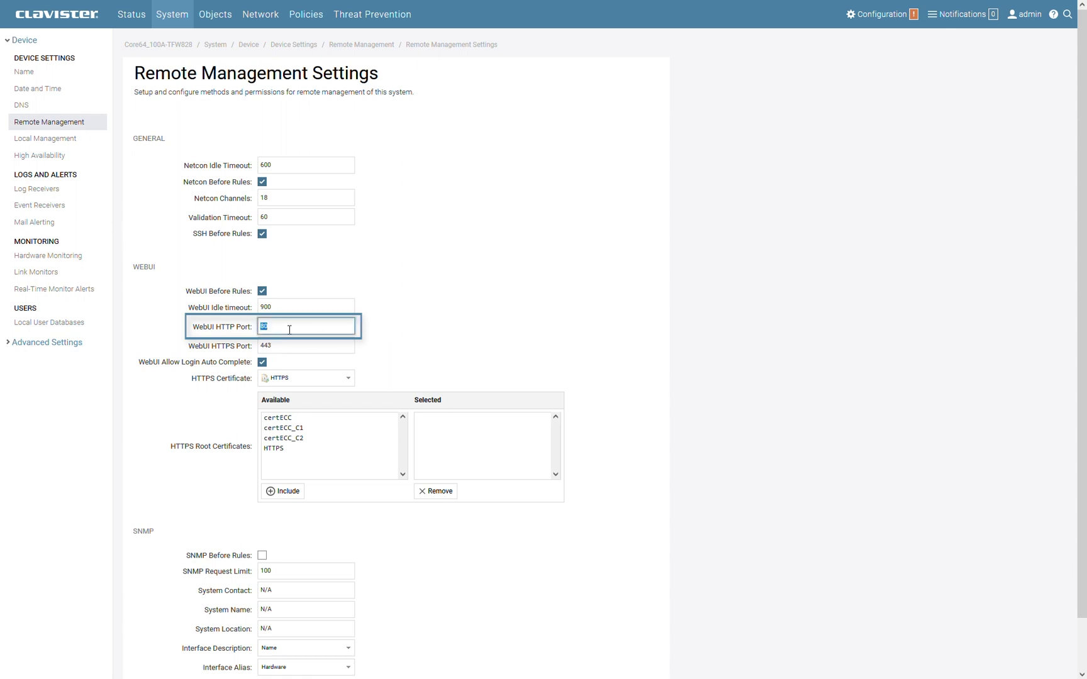
pyautogui.write('8')
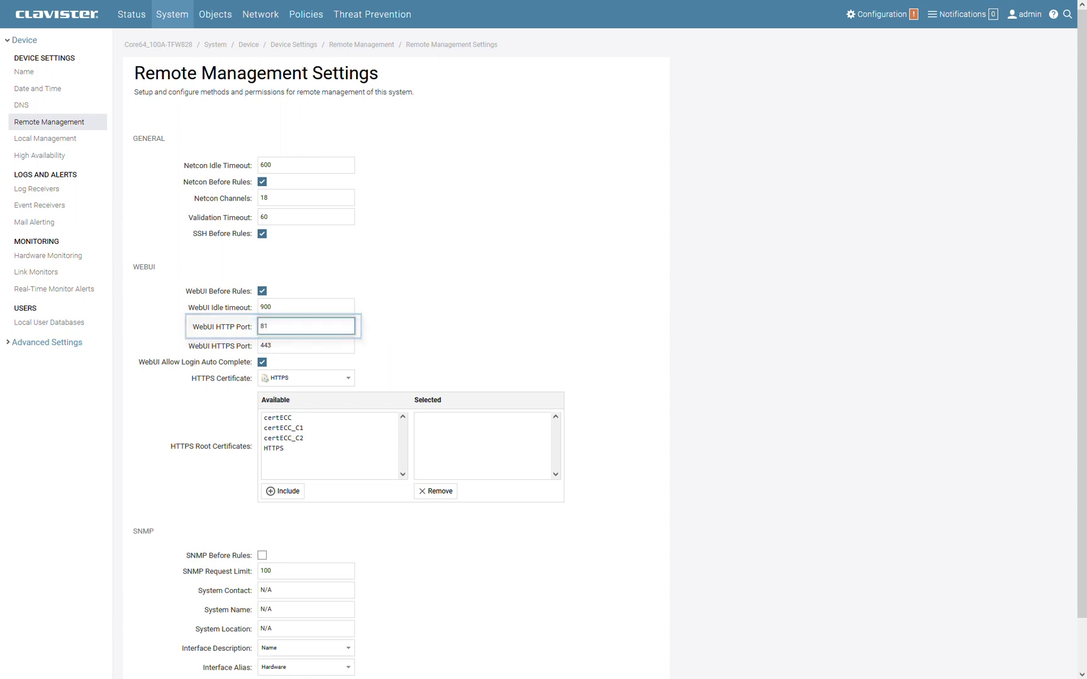
pyautogui.click(393, 322)
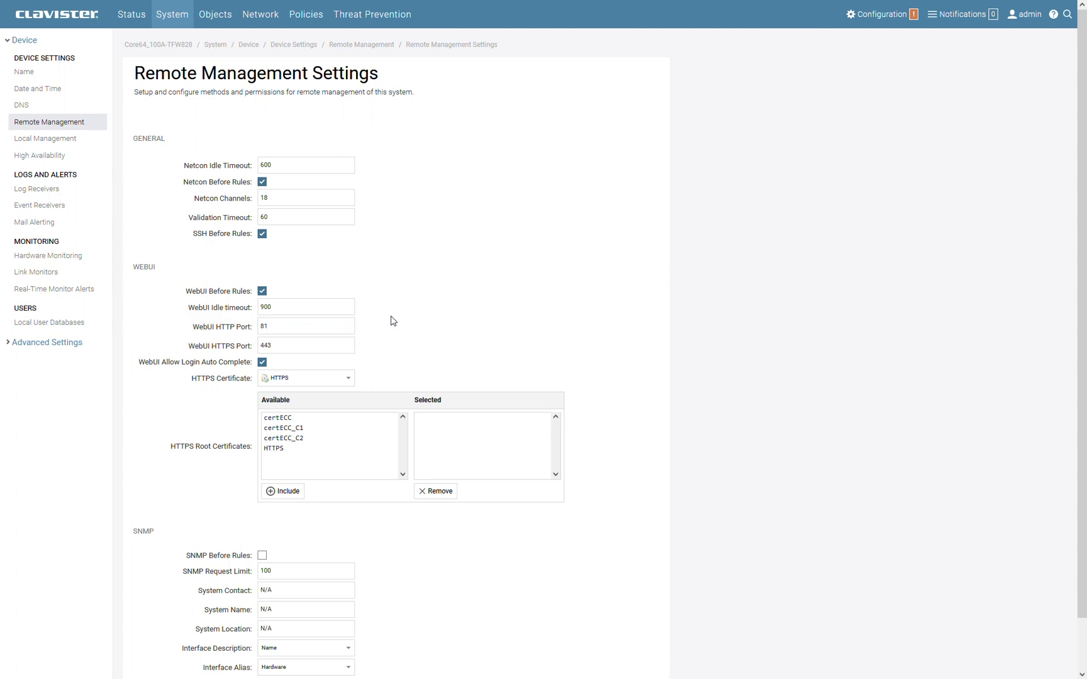
pyautogui.scroll(-1, 393, 322)
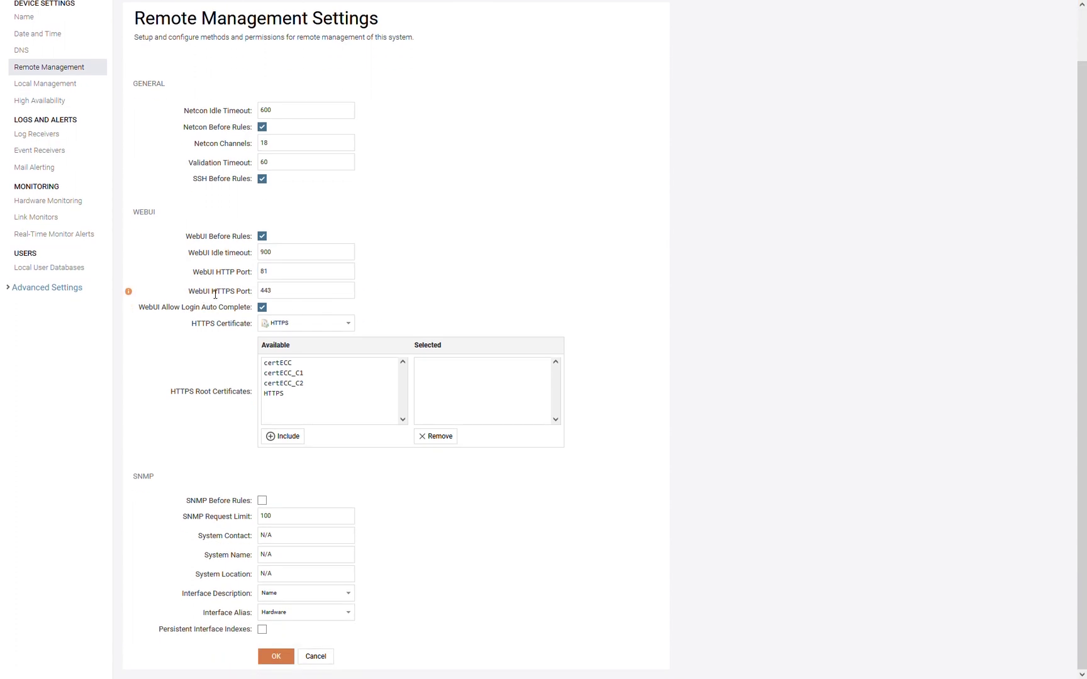
pyautogui.click(277, 657)
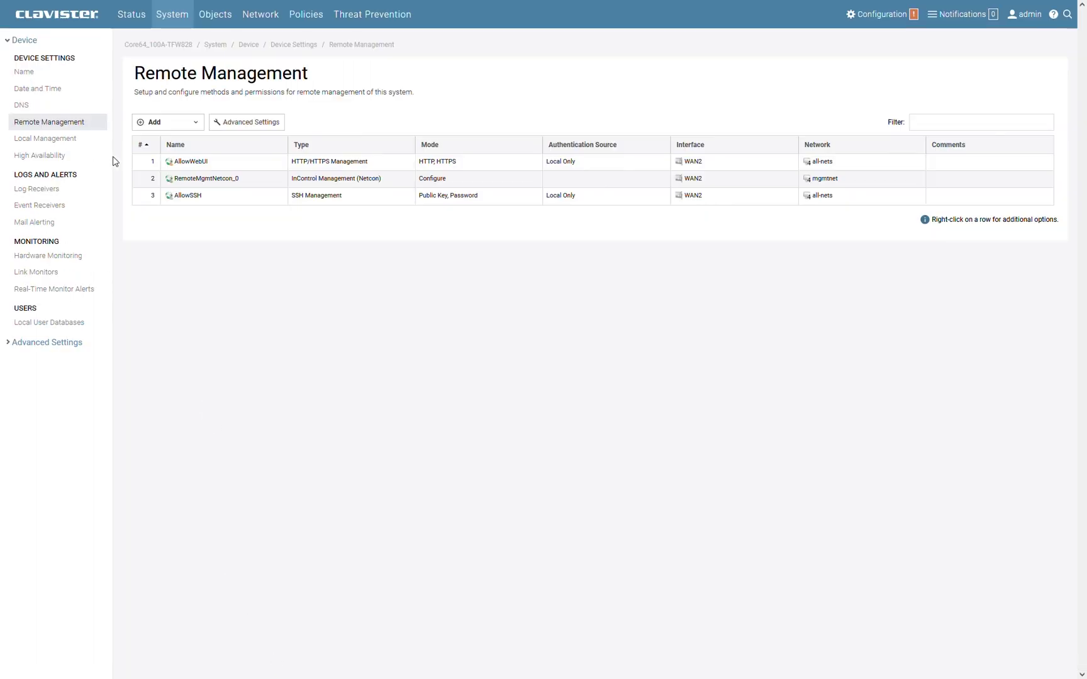
pyautogui.click(260, 15)
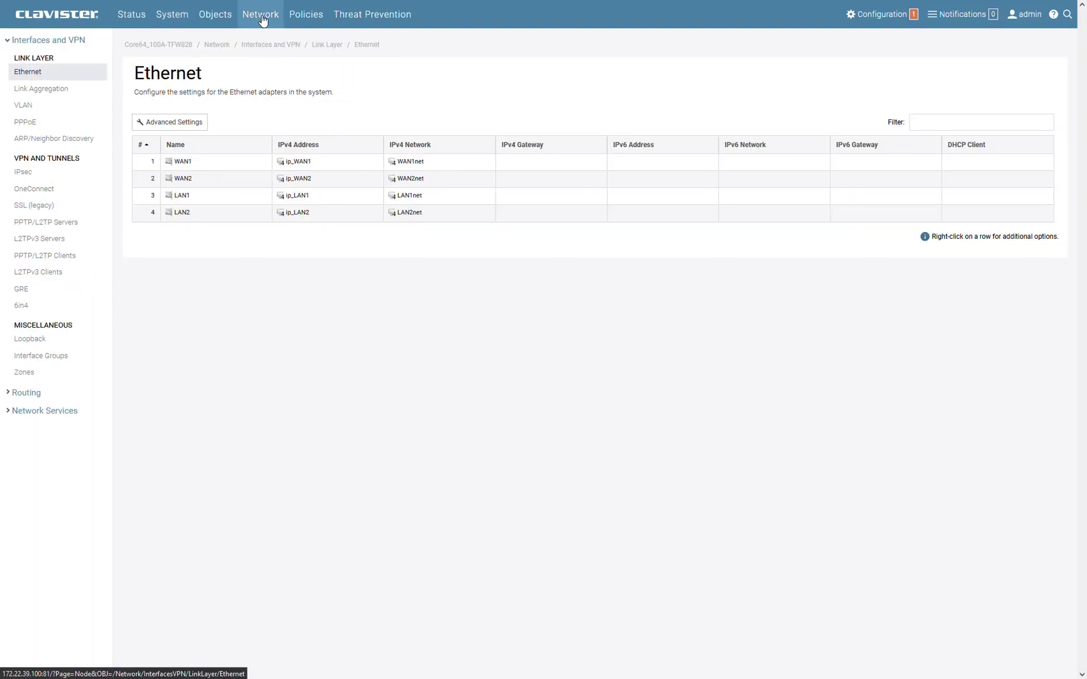
# Go to Network Services > ACME Accounts and add a new ACME account.
pyautogui.click(30, 413)
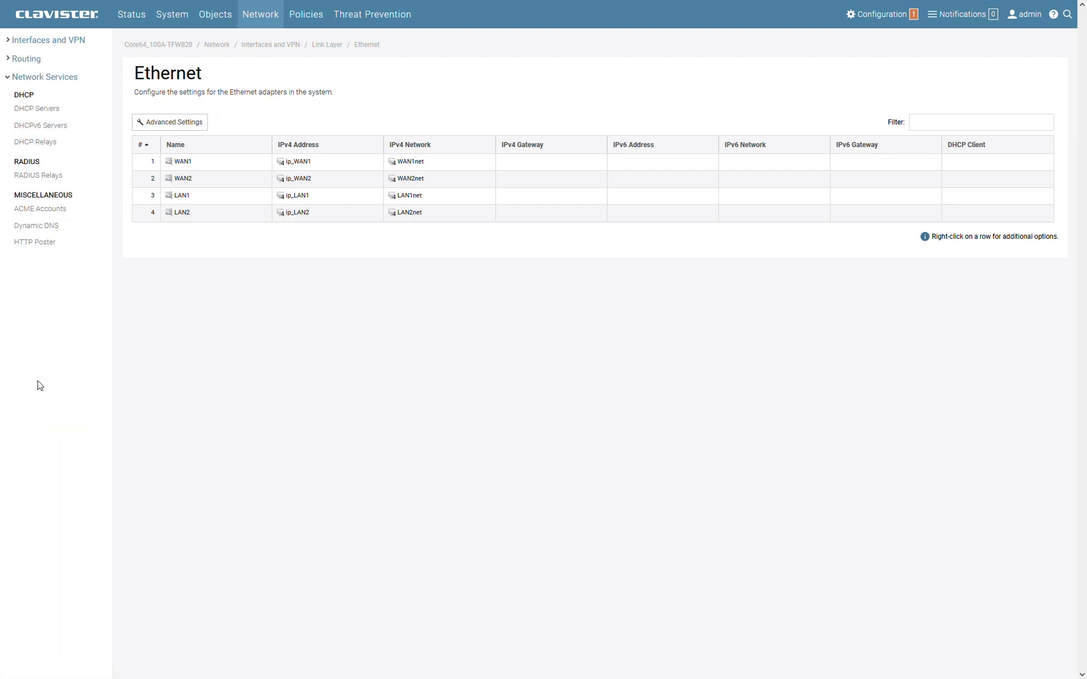
pyautogui.click(56, 217)
pyautogui.click(174, 127)
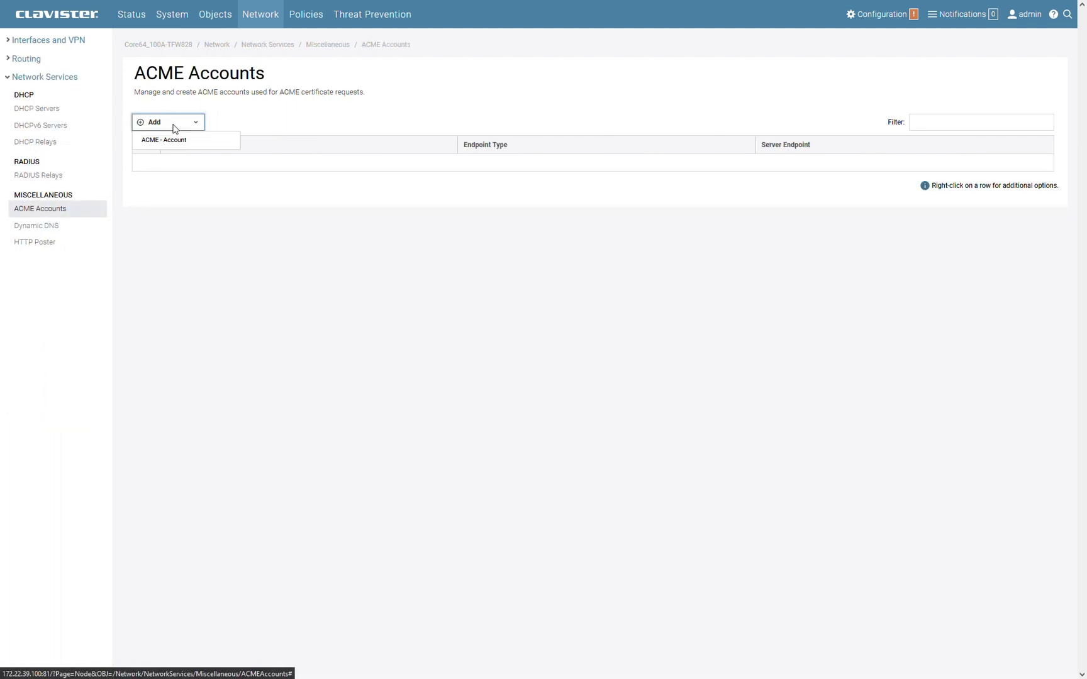
pyautogui.click(177, 141)
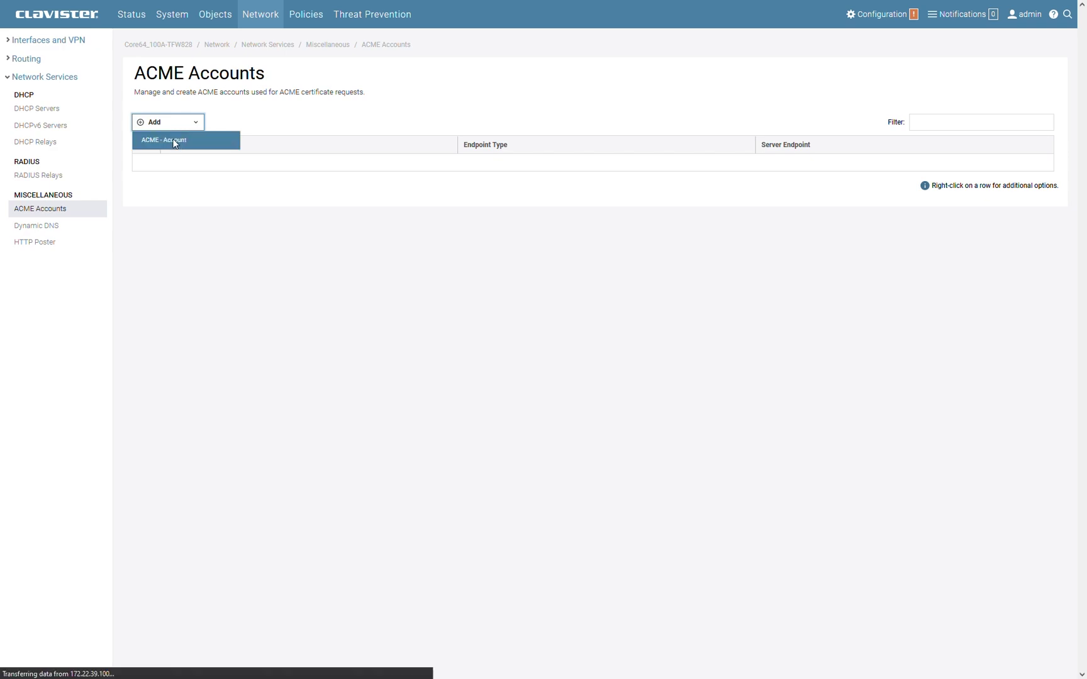
# Name the account MyAccount and choose ECC256 as the account key type.
pyautogui.click(333, 151)
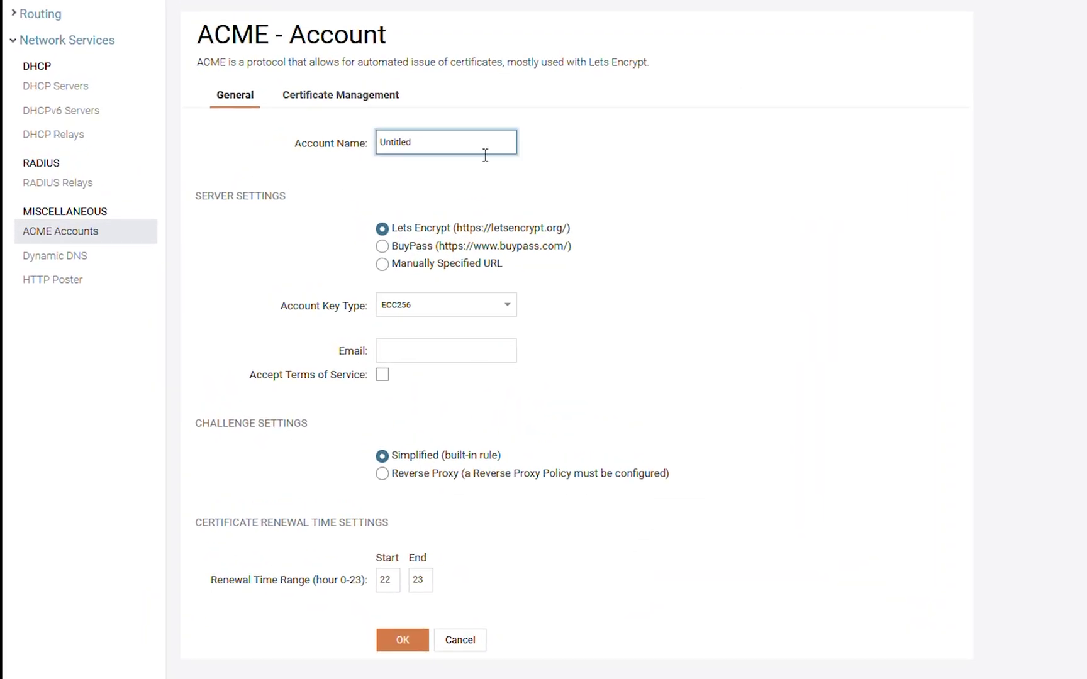
pyautogui.press('BackSpace')
pyautogui.press('BackSpace')
pyautogui.press('BackSpace')
pyautogui.press('BackSpace')
pyautogui.press('BackSpace')
pyautogui.press('BackSpace')
pyautogui.press('BackSpace')
pyautogui.press('BackSpace')
pyautogui.write('MyAccount')
pyautogui.click(435, 311)
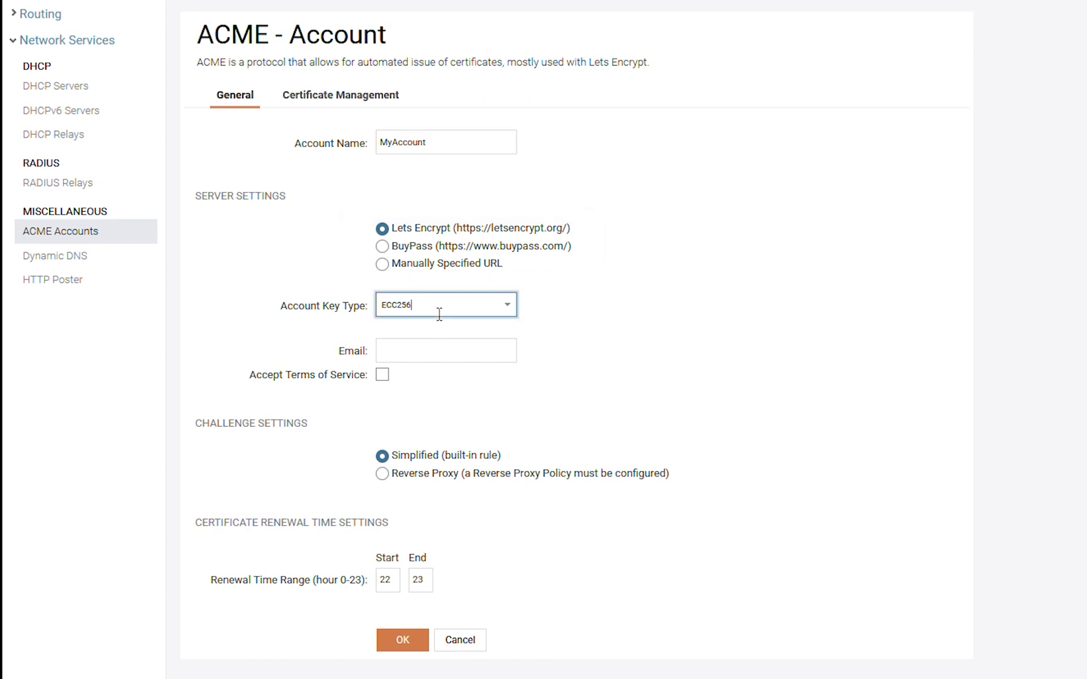
pyautogui.click(516, 310)
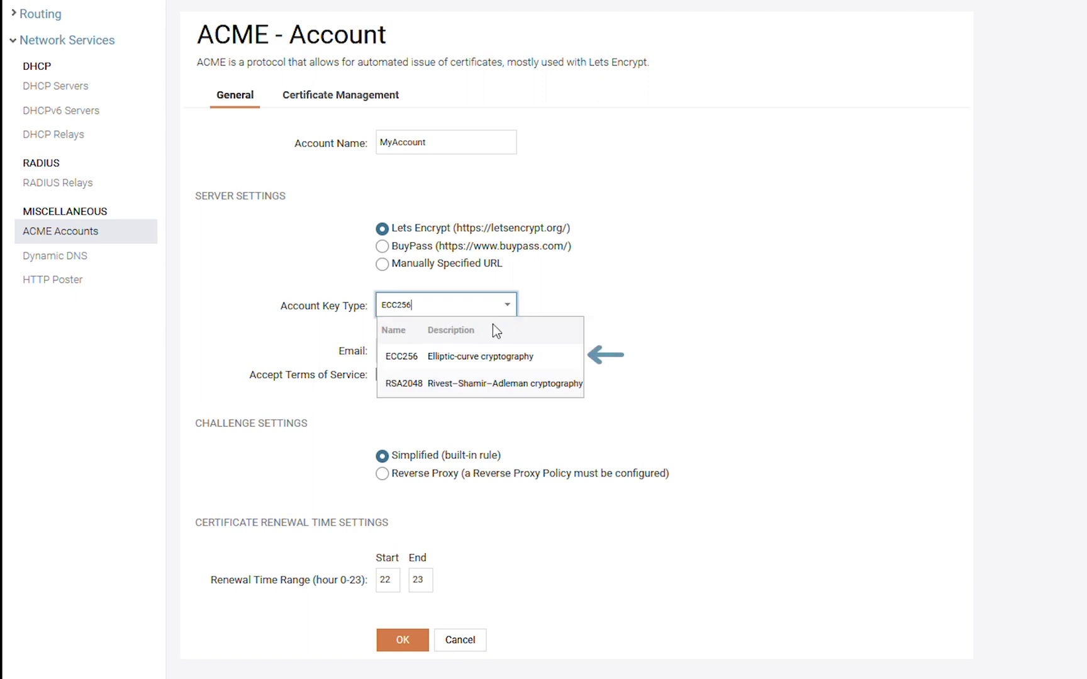
pyautogui.click(454, 370)
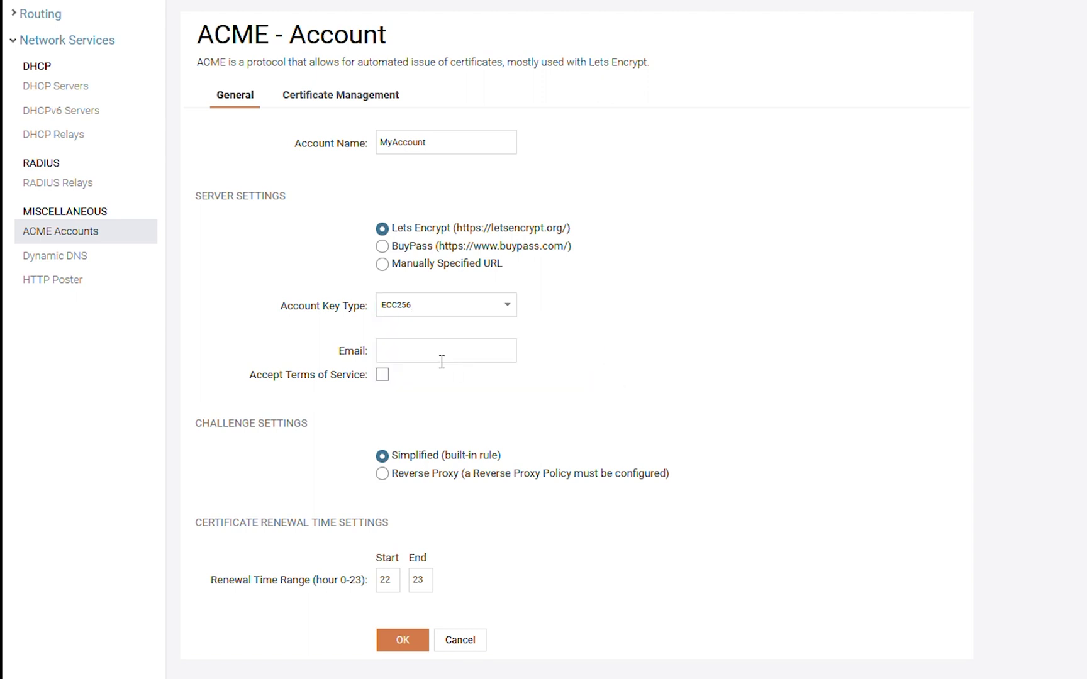
# Enter the account's contact e-mail address and tick Accept Terms of Service.
pyautogui.click(442, 358)
pyautogui.write('mym')
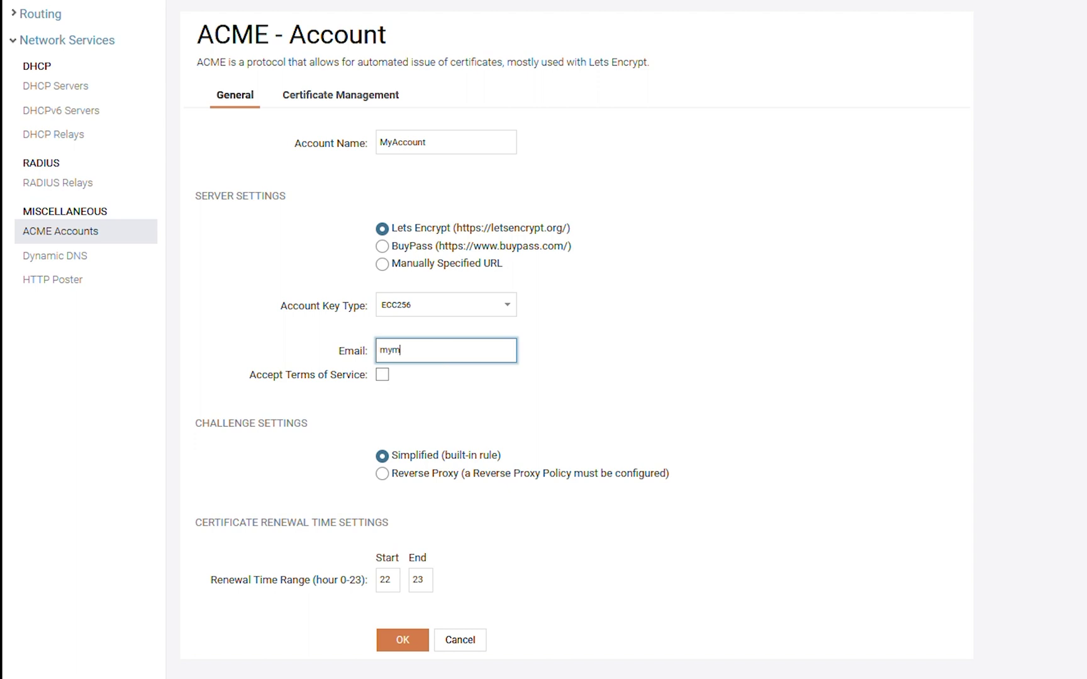
pyautogui.write('ail@mymail.com')
pyautogui.click(380, 377)
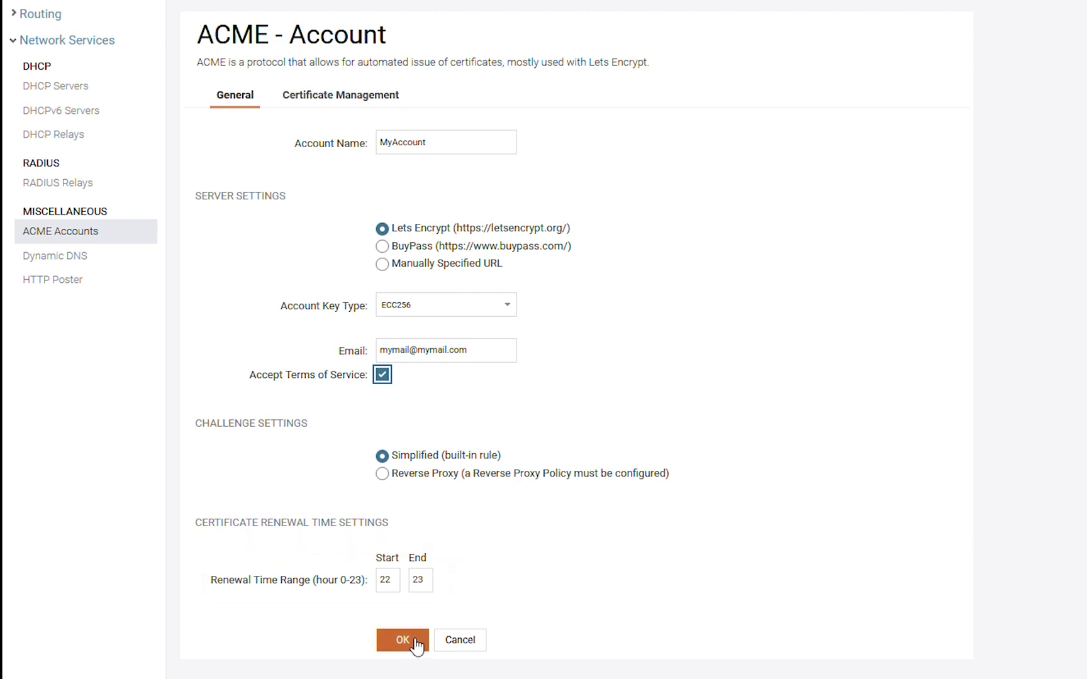
pyautogui.click(359, 100)
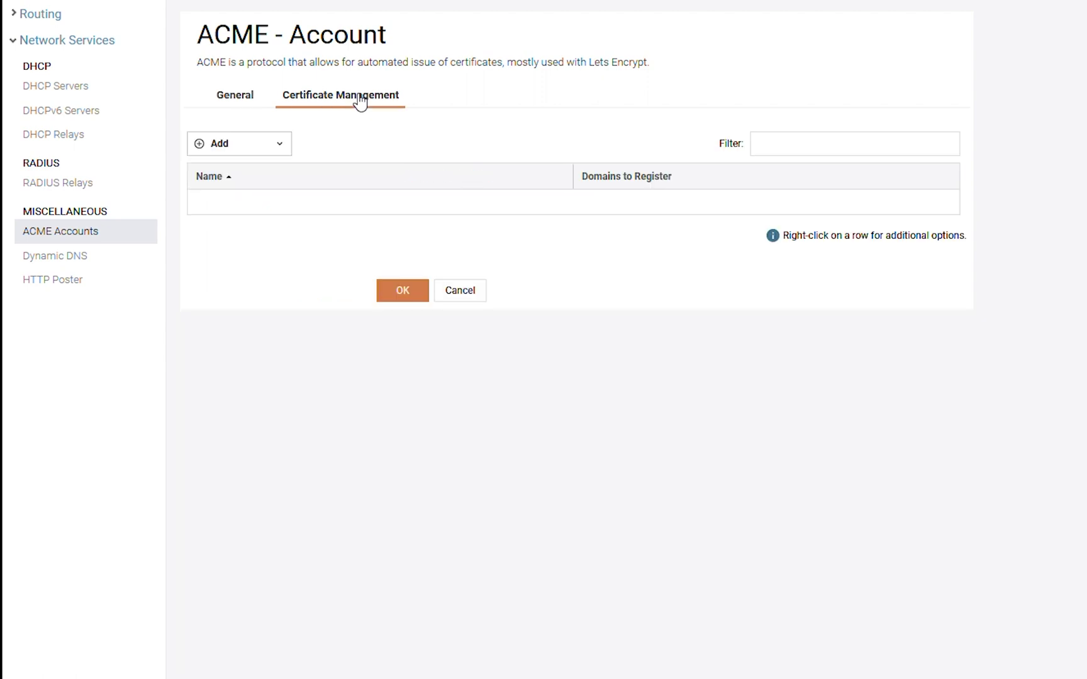
# Add a new ACME-managed certificate named myhostcert.
pyautogui.click(224, 146)
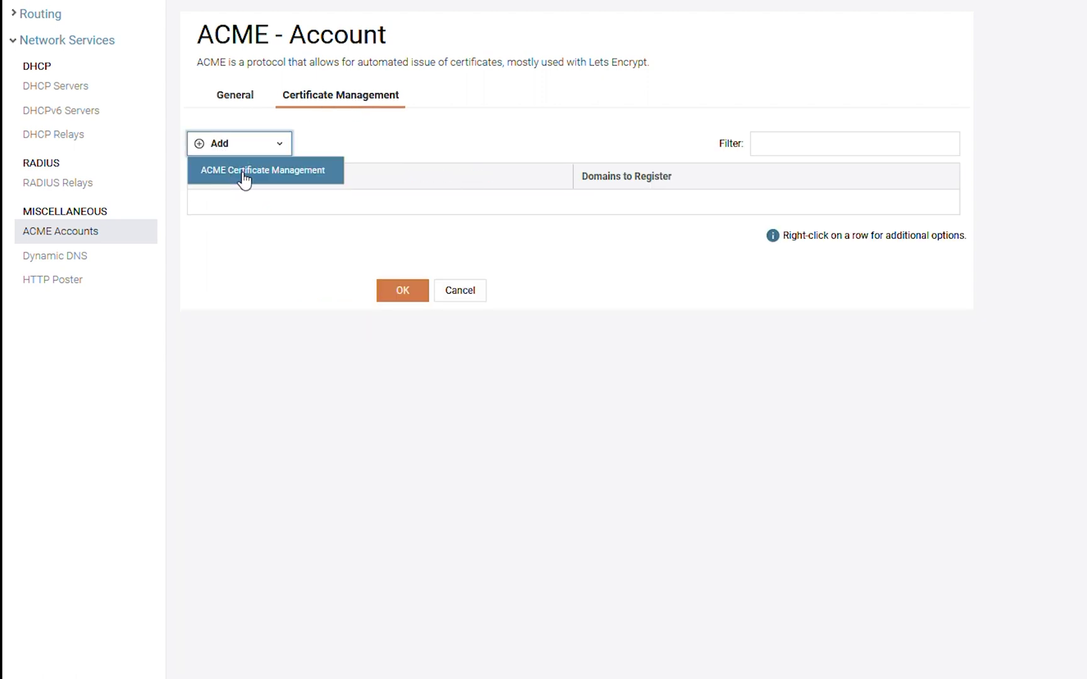
pyautogui.click(242, 178)
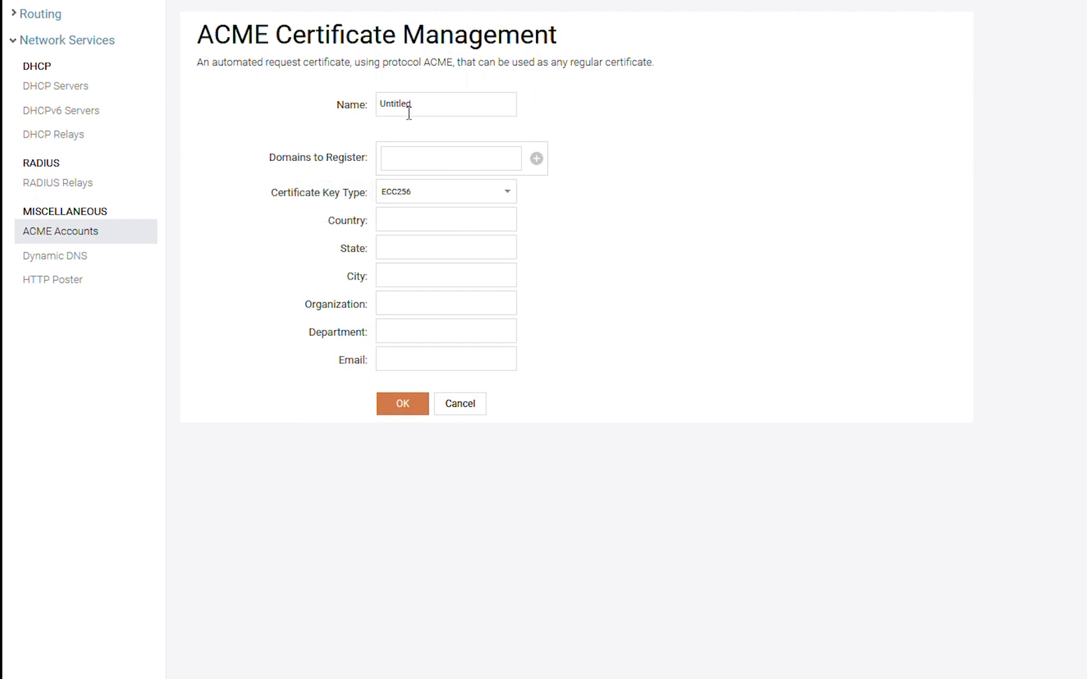
pyautogui.moveTo(431, 112); pyautogui.dragTo(368, 118)
pyautogui.write('myhostc')
pyautogui.press('BackSpace')
pyautogui.press('BackSpace')
pyautogui.press('BackSpace')
pyautogui.press('BackSpace')
pyautogui.press('BackSpace')
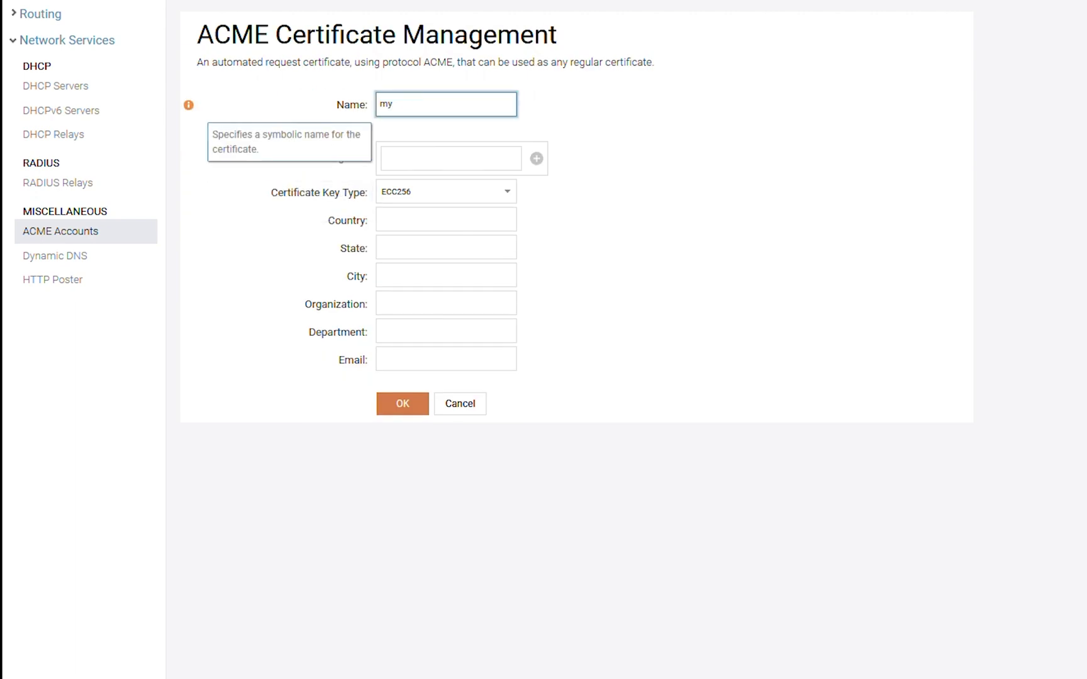
pyautogui.write('hostcert')
# Register domain host1.mydomain.country and set the certificate key type to RSA2048.
pyautogui.click(430, 167)
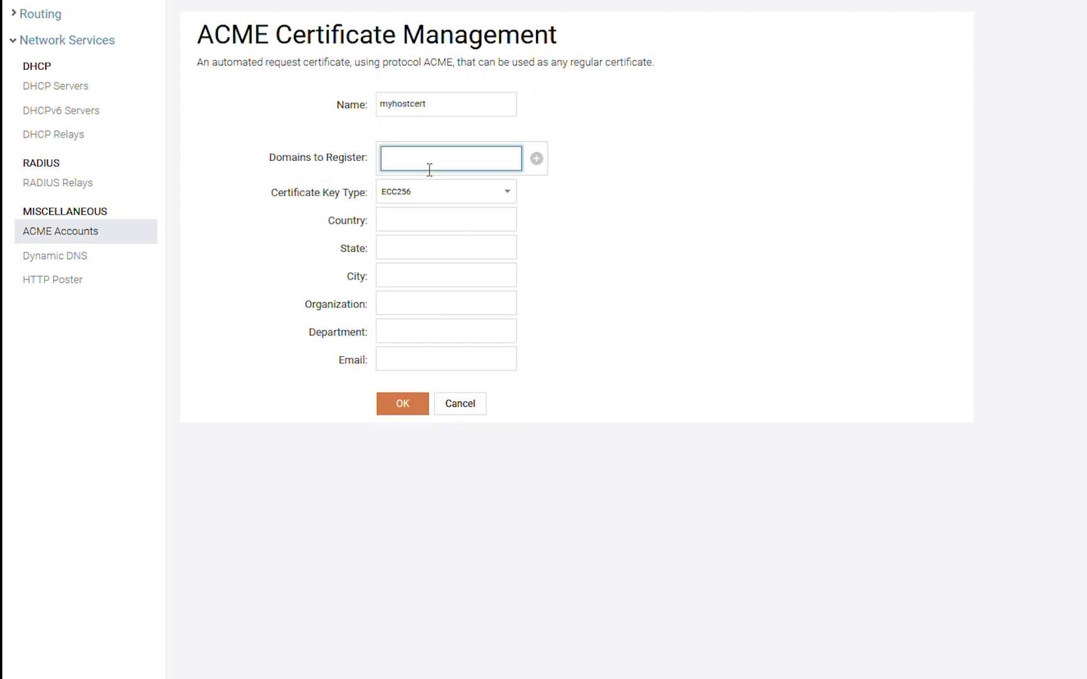
pyautogui.write('host1.mydomain.cpuntry')
pyautogui.press('BackSpace')
pyautogui.press('BackSpace')
pyautogui.press('BackSpace')
pyautogui.press('BackSpace')
pyautogui.press('BackSpace')
pyautogui.press('BackSpace')
pyautogui.write('ountry')
pyautogui.click(538, 162)
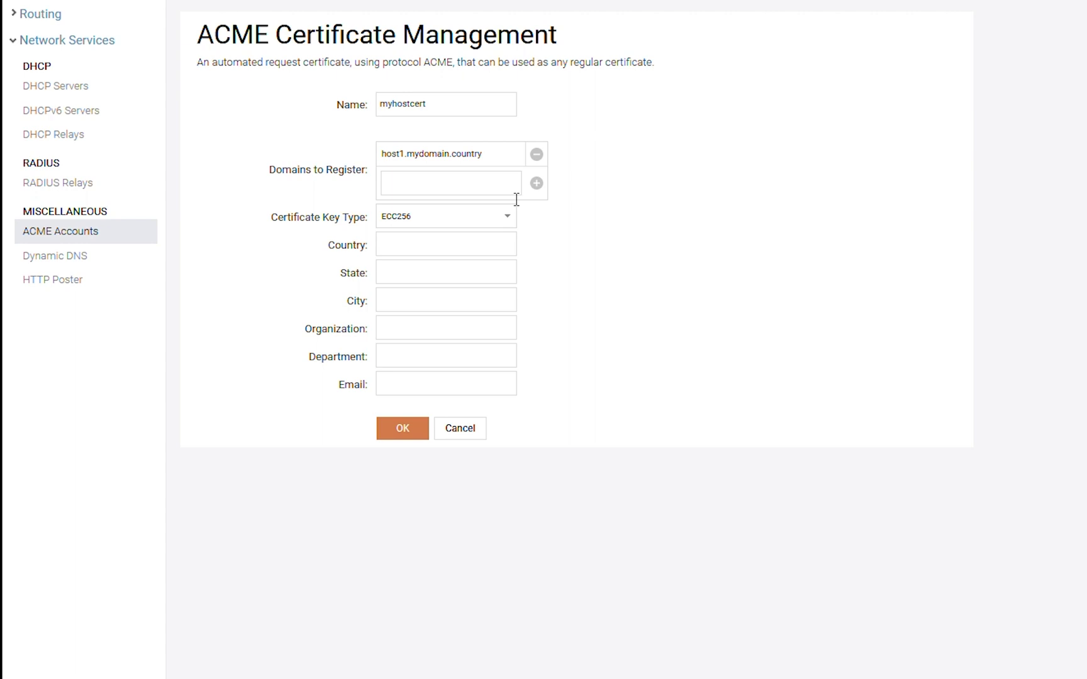
pyautogui.click(513, 218)
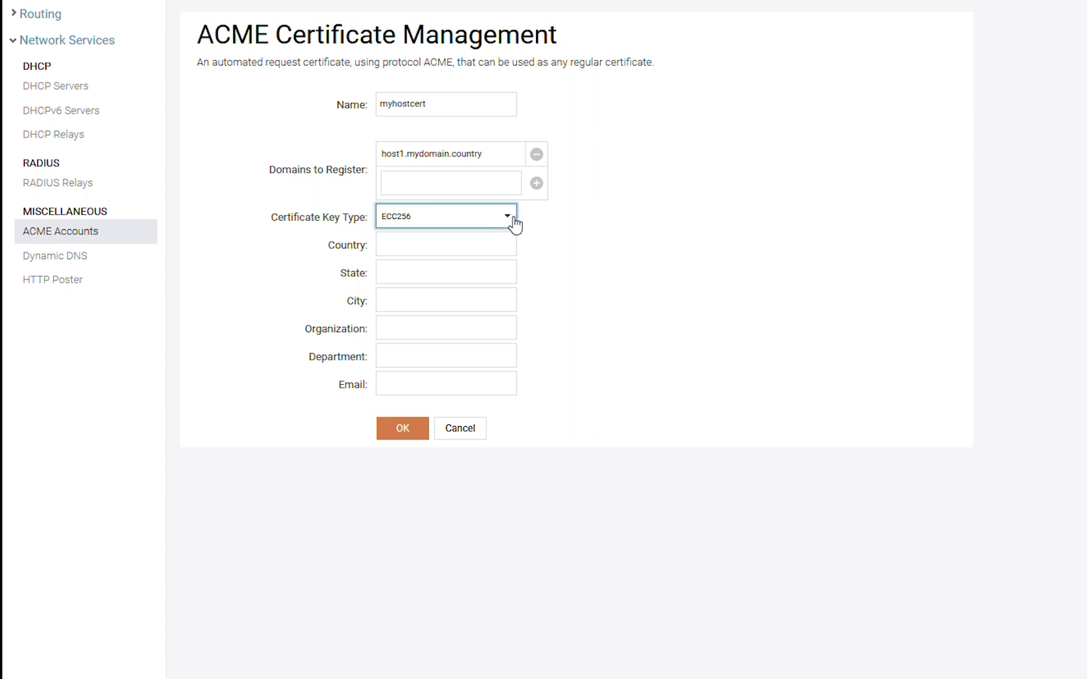
pyautogui.click(490, 302)
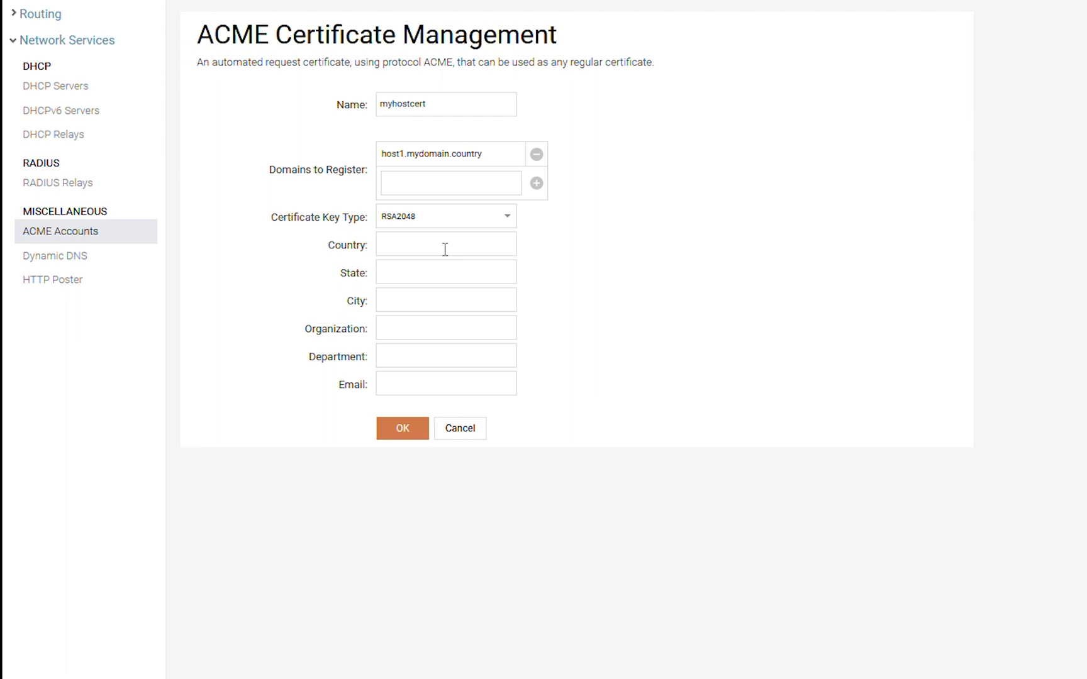
pyautogui.click(411, 250)
# Enter certificate country SE, state '-', and city Somecity.
pyautogui.write('SE')
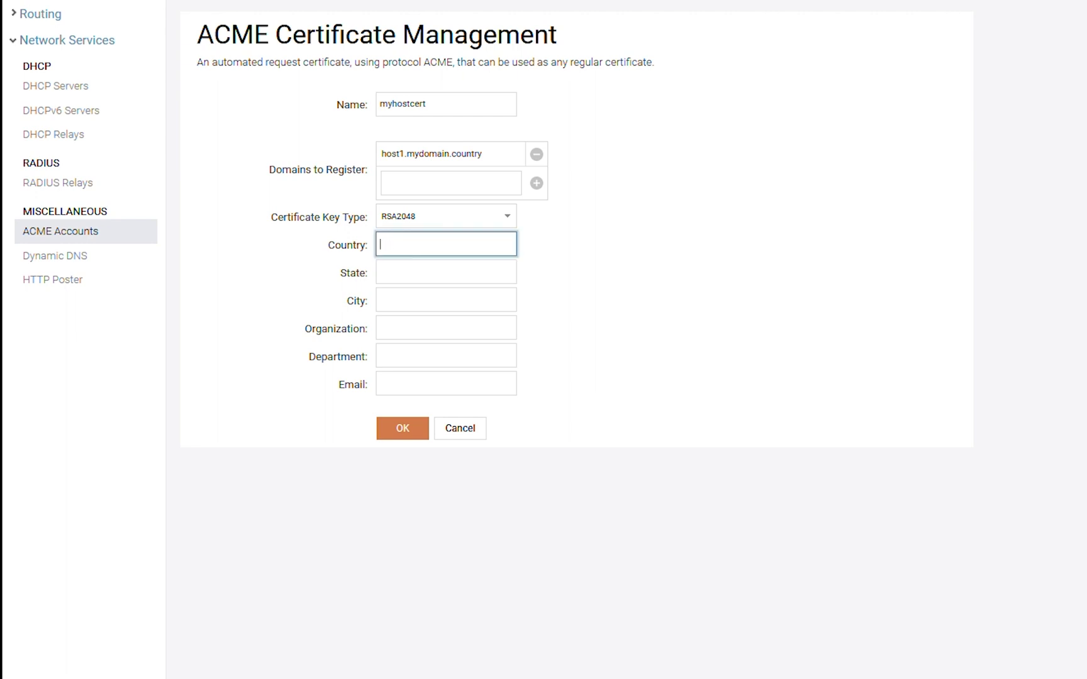
pyautogui.press('Tab')
pyautogui.write('-')
pyautogui.press('Tab')
pyautogui.write('Somecity')
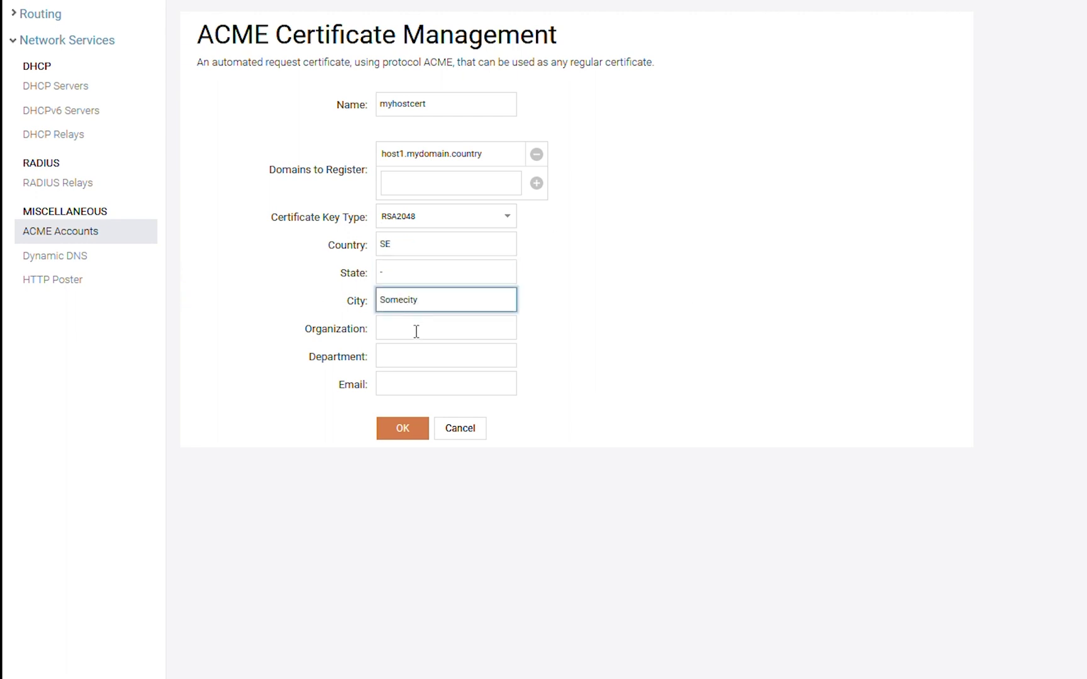
# Enter organization 'some org', department '-', the contact e-mail, and save myhostcert.
pyautogui.click(418, 332)
pyautogui.write('some org')
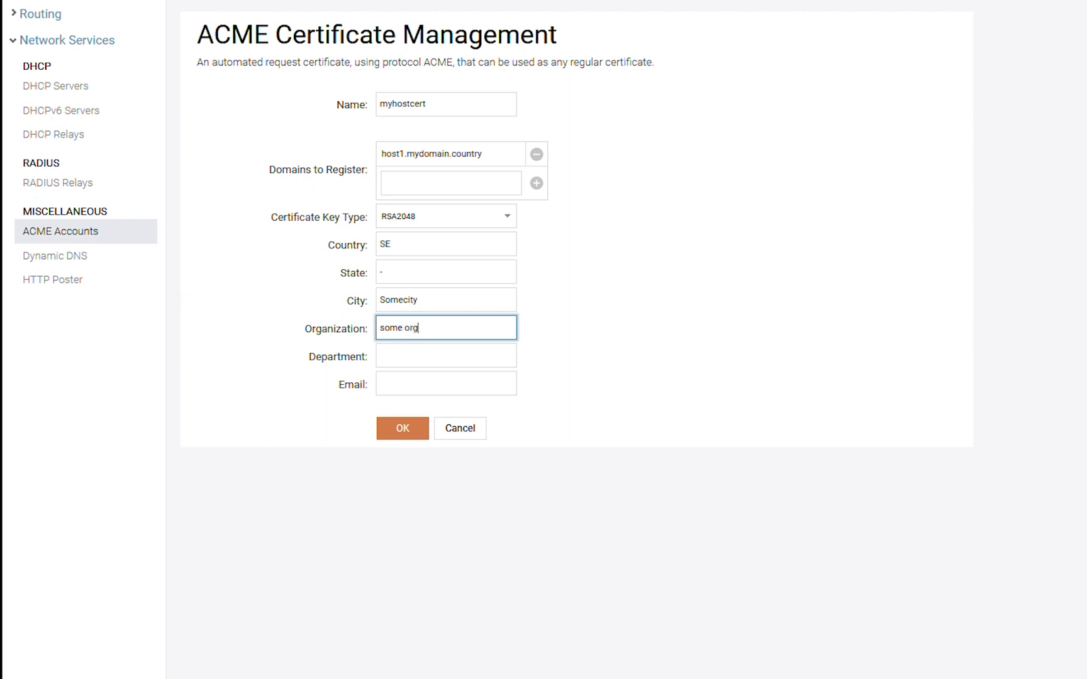
pyautogui.click(402, 359)
pyautogui.write('-')
pyautogui.click(410, 382)
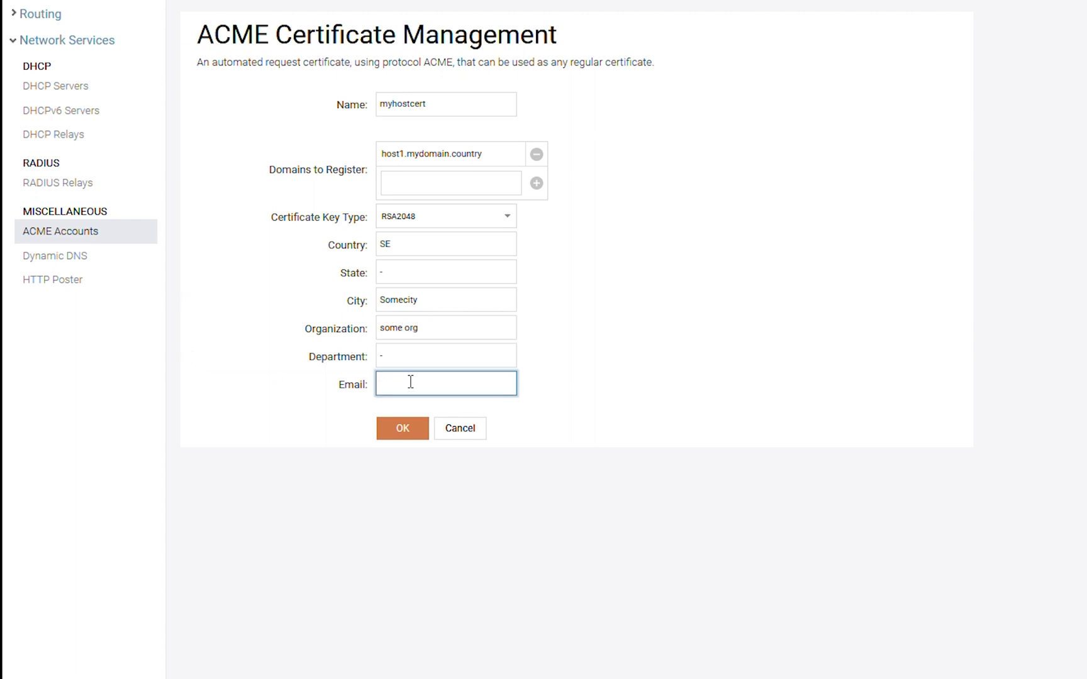
pyautogui.write('mymail@mymail.com')
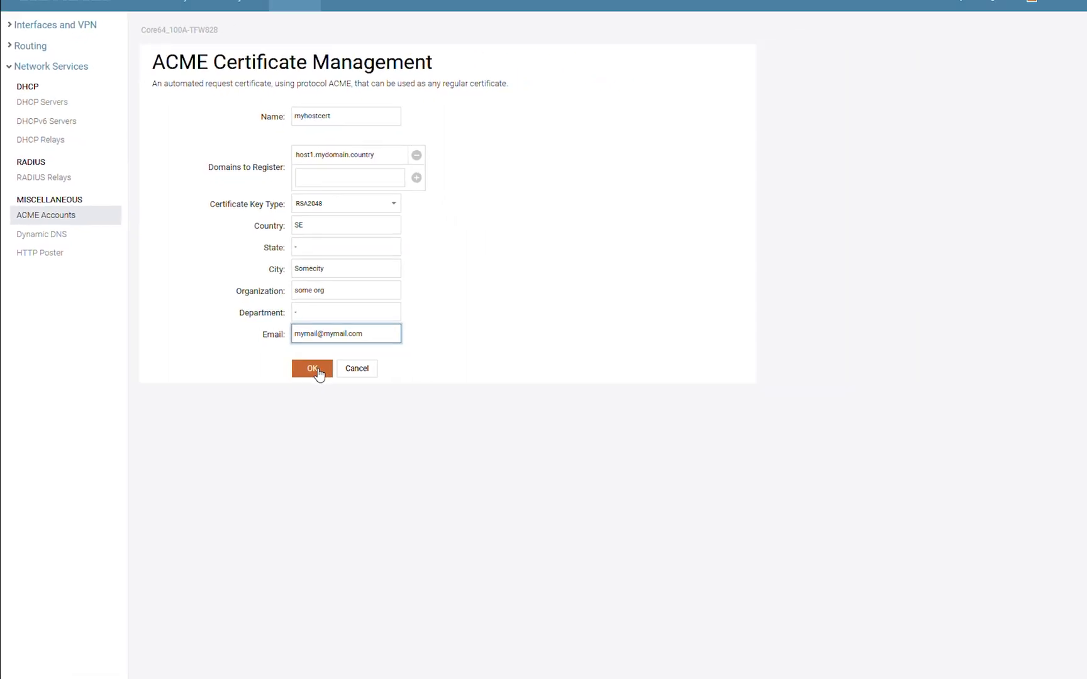
pyautogui.click(318, 374)
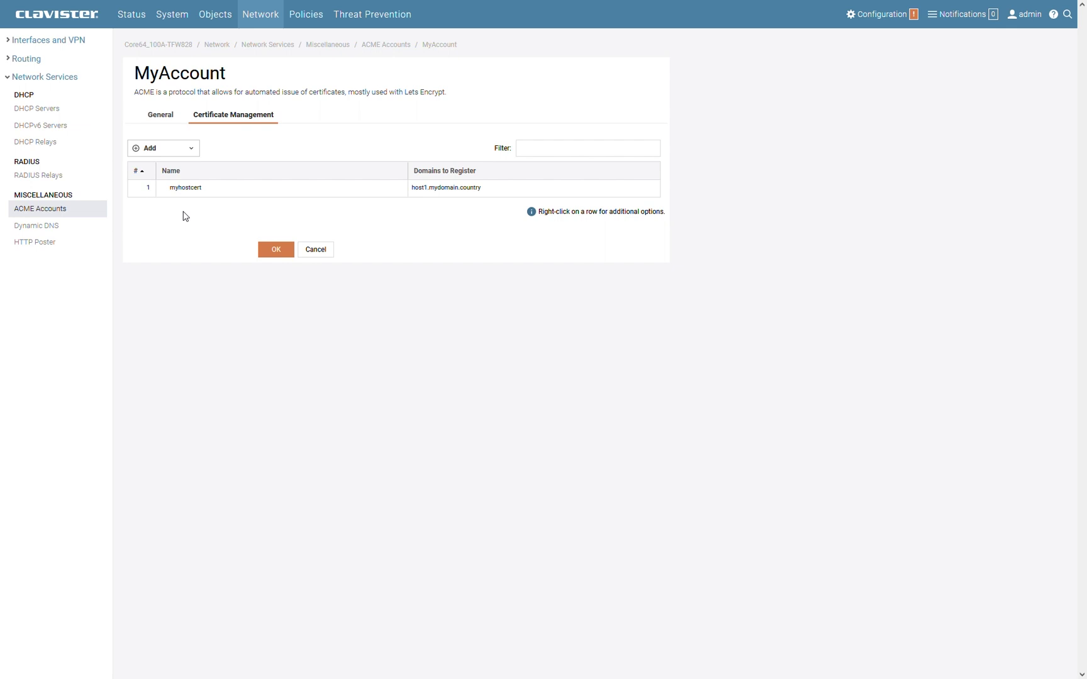
pyautogui.click(160, 115)
# Save the account, then set MyAccount's challenge handling to Reverse Proxy and save again.
pyautogui.click(285, 496)
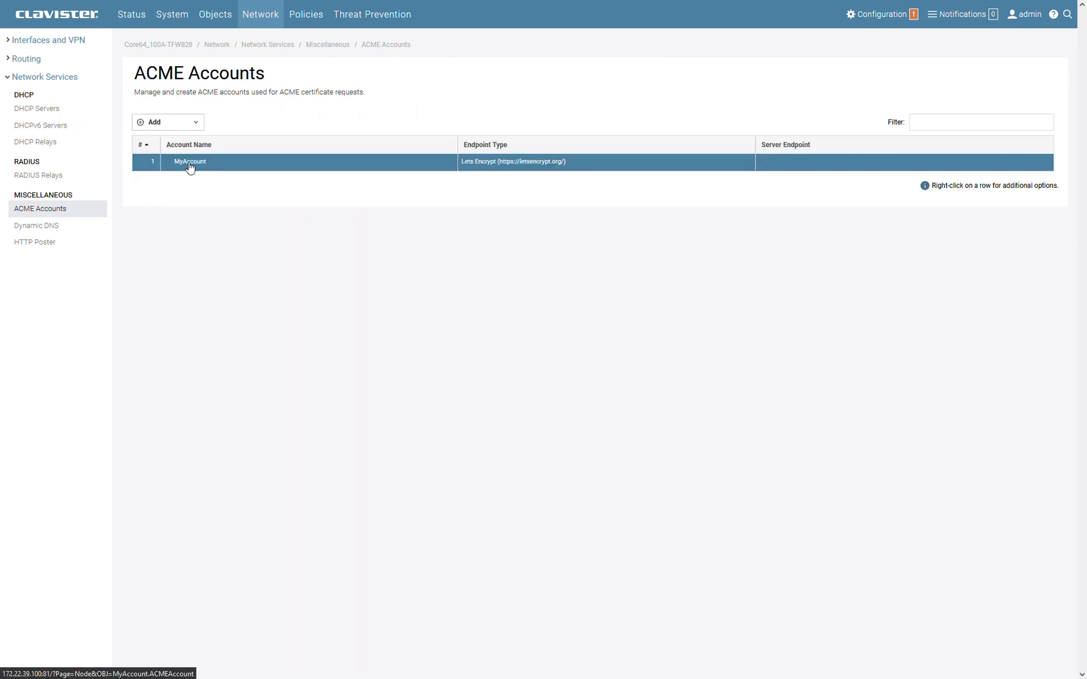
pyautogui.click(190, 163)
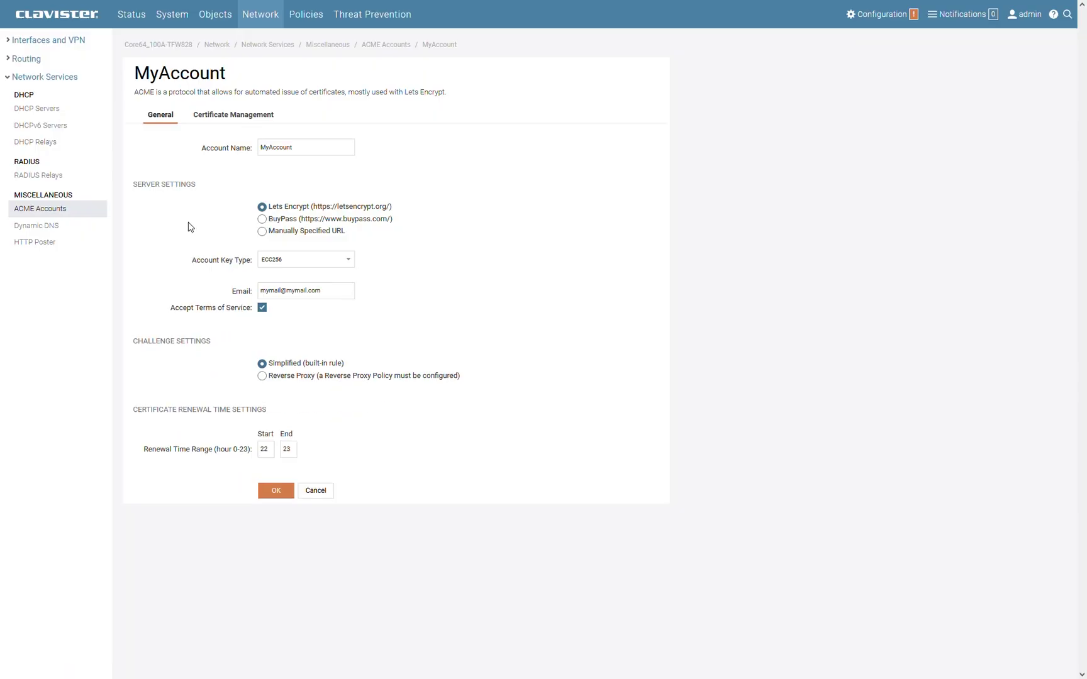
pyautogui.click(262, 376)
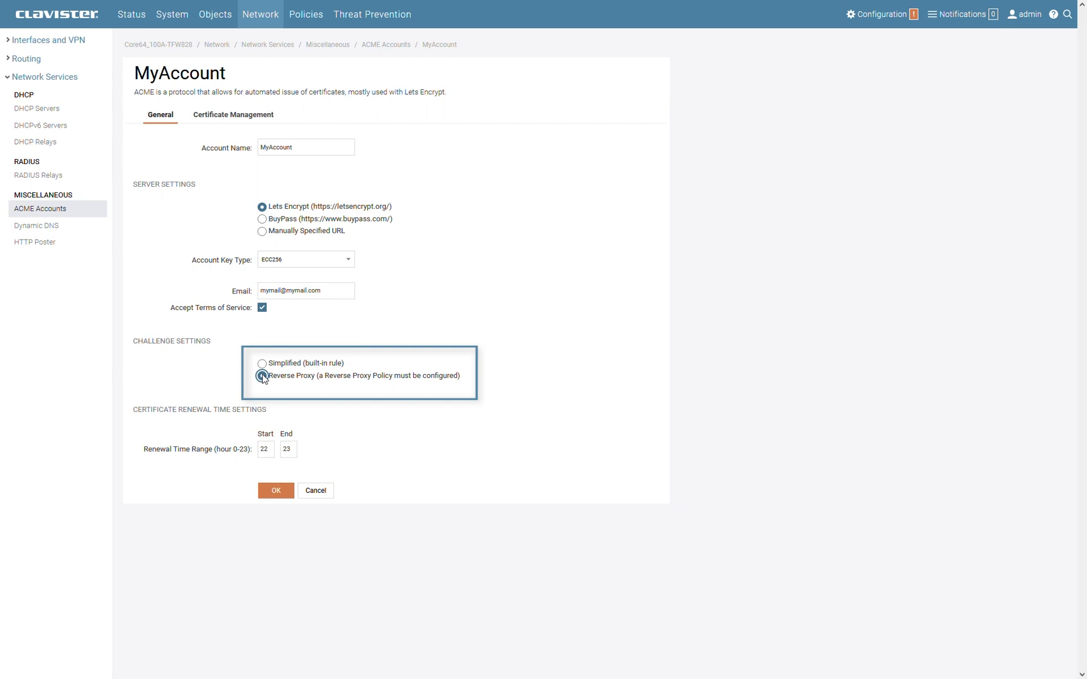
pyautogui.click(278, 493)
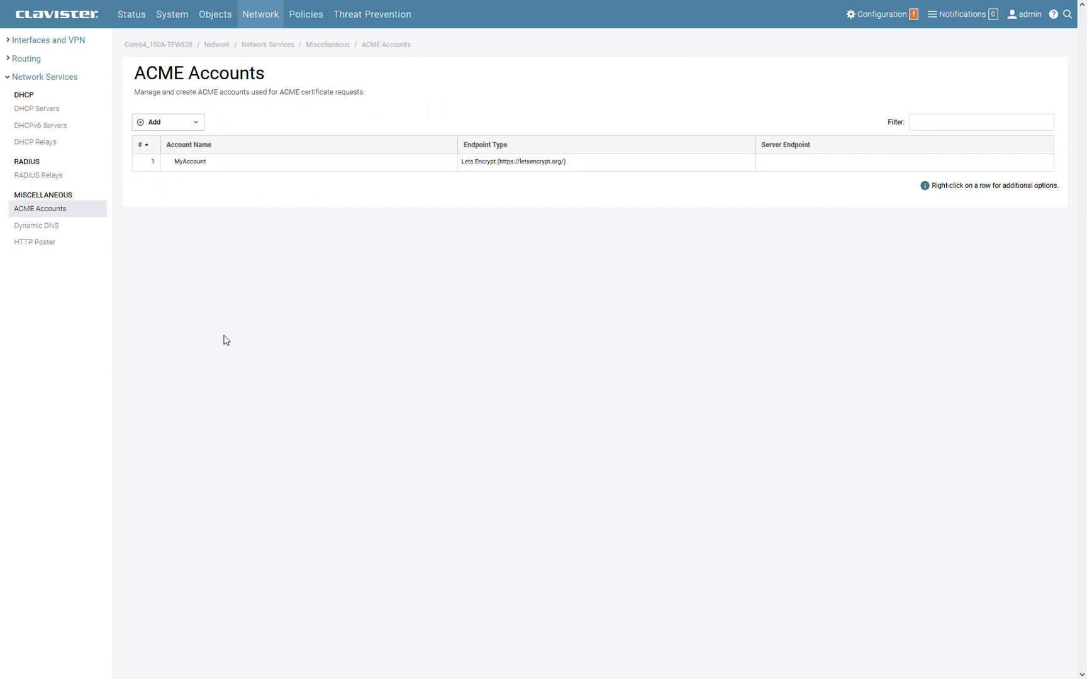
# In Main IP Rules, confirm acme_test has Intercept ACME Challenge on and save it.
pyautogui.click(306, 16)
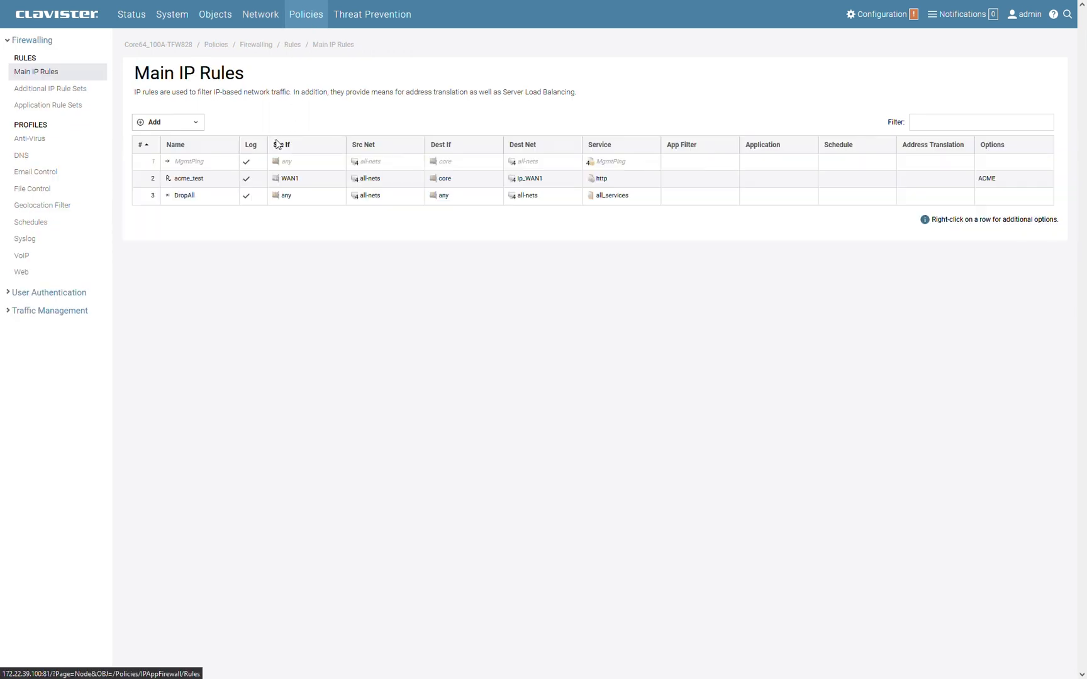
pyautogui.click(192, 185)
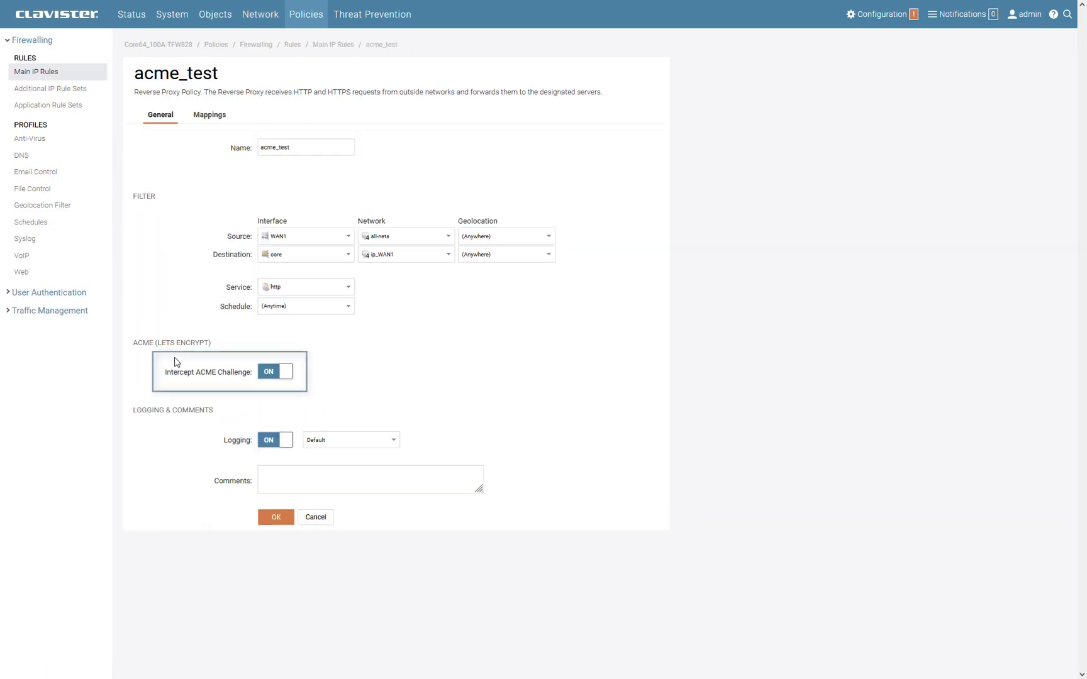
pyautogui.moveTo(174, 377)
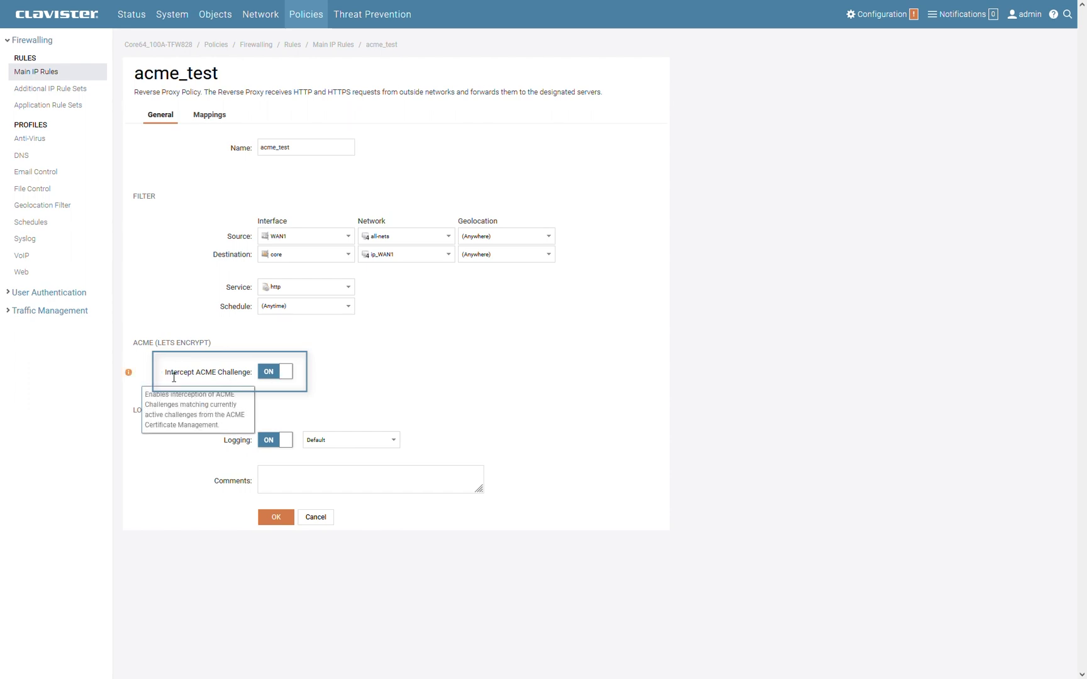
pyautogui.moveTo(174, 377); pyautogui.dragTo(261, 379)
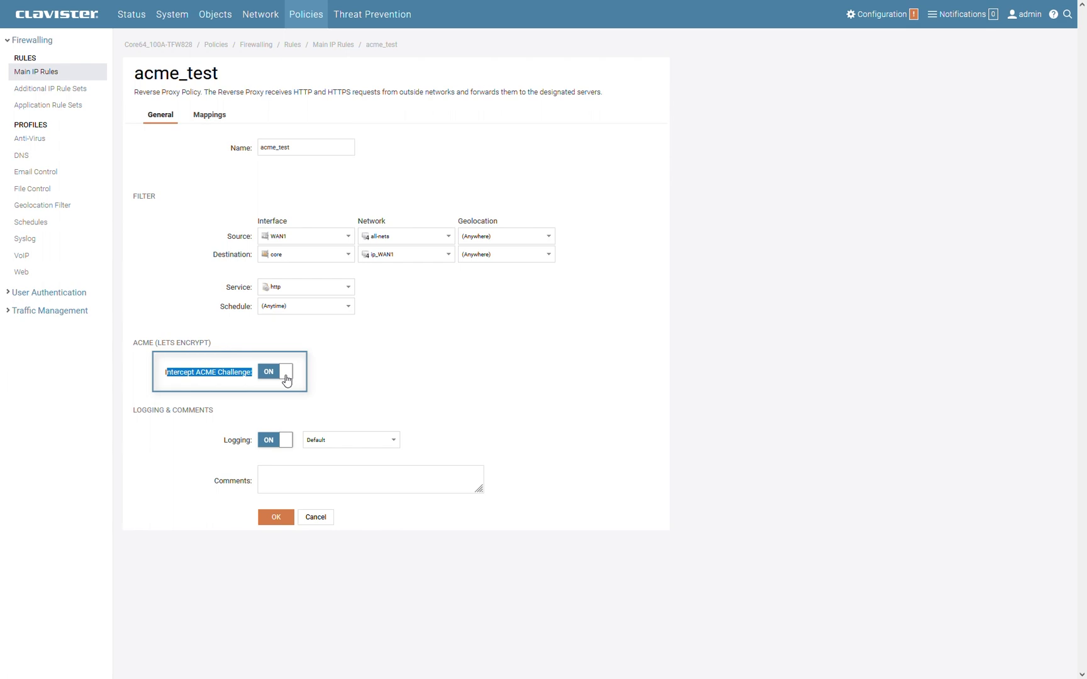
pyautogui.click(290, 375)
pyautogui.click(266, 375)
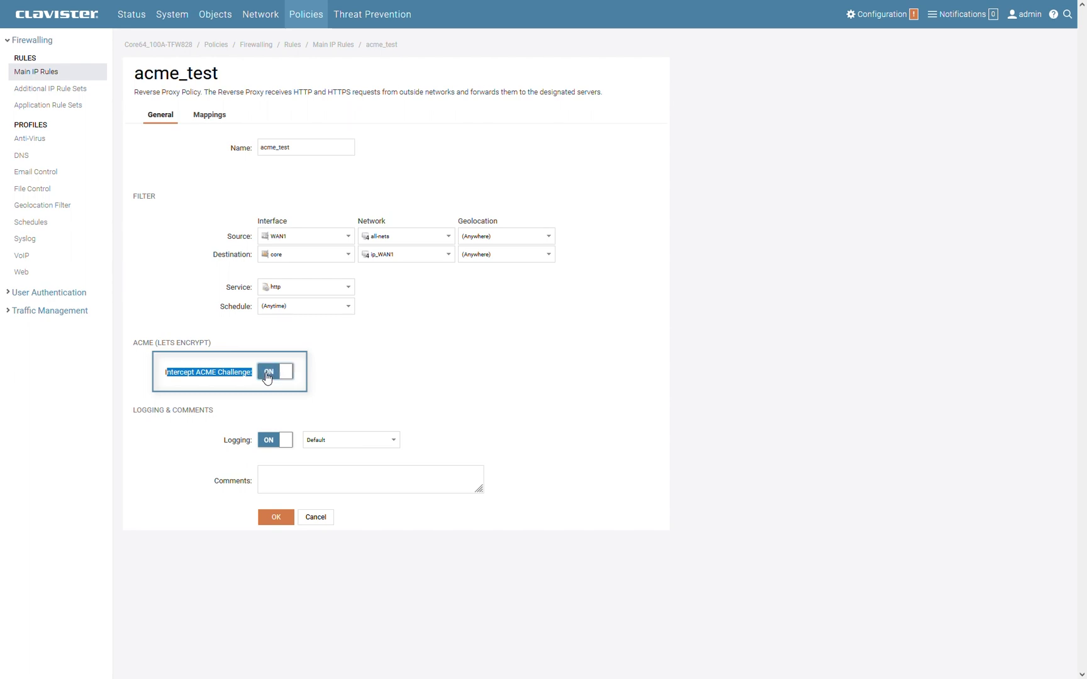
pyautogui.click(262, 519)
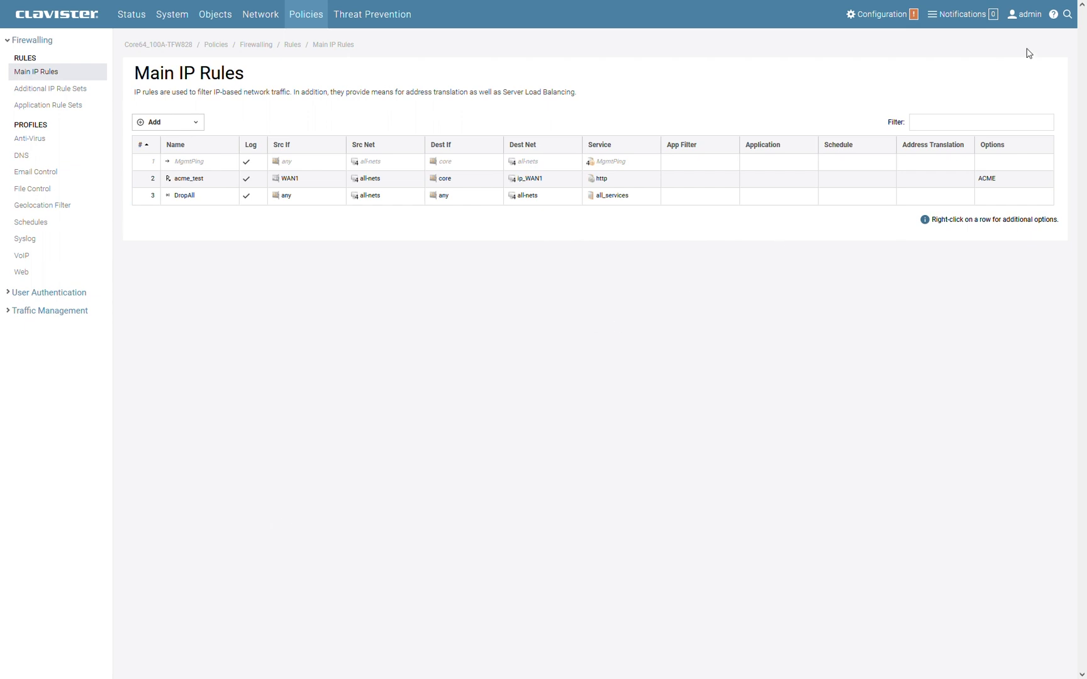
# Choose Save and Activate from the Configuration menu.
pyautogui.click(892, 19)
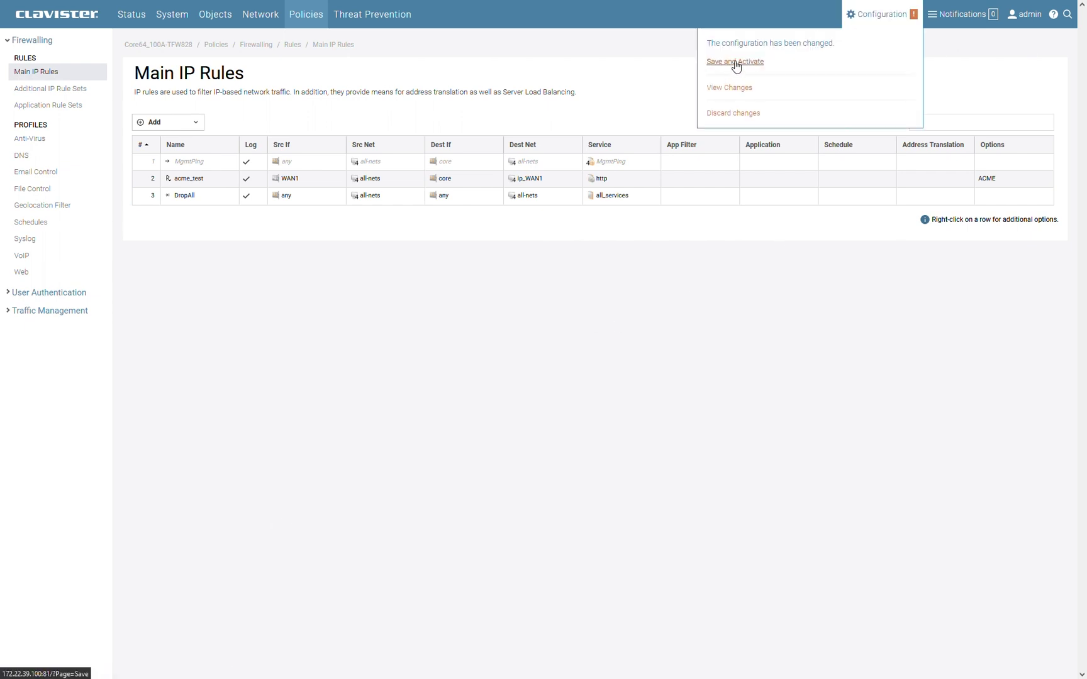
pyautogui.click(735, 61)
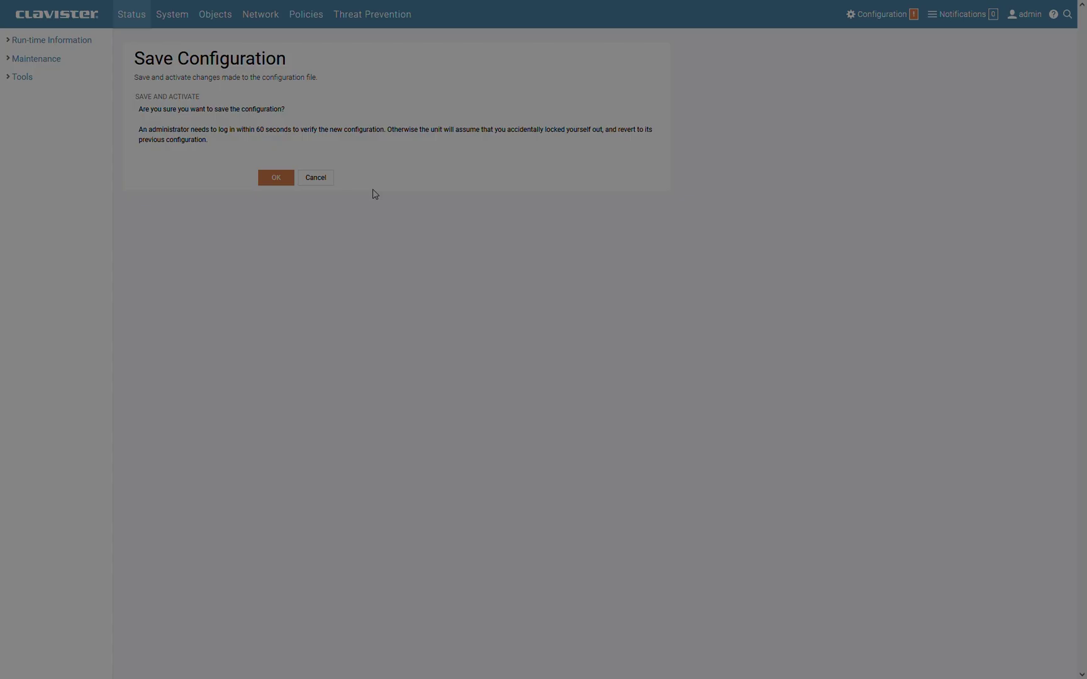